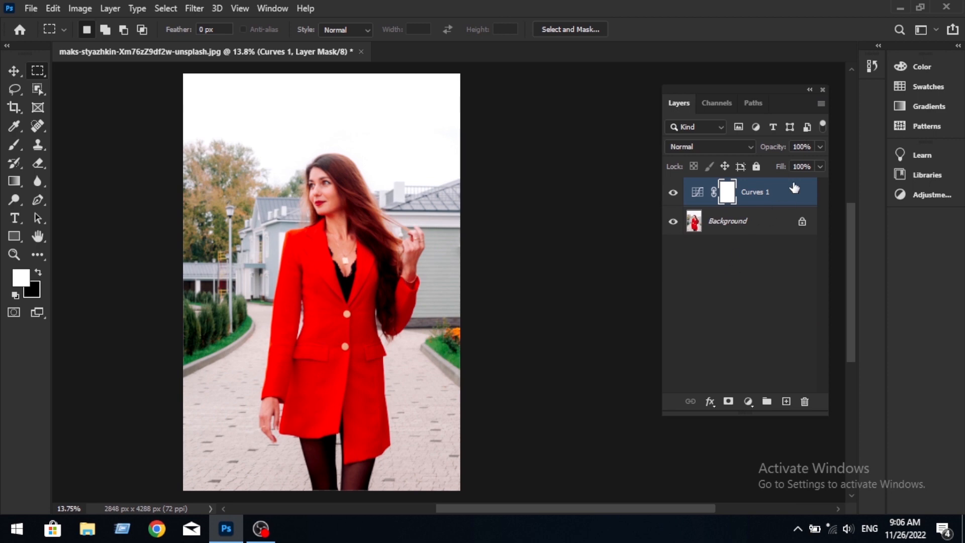
Merge the Curves 1 adjustment layer with the Background layer
left_click(793, 193)
left_click(758, 225, "shift")
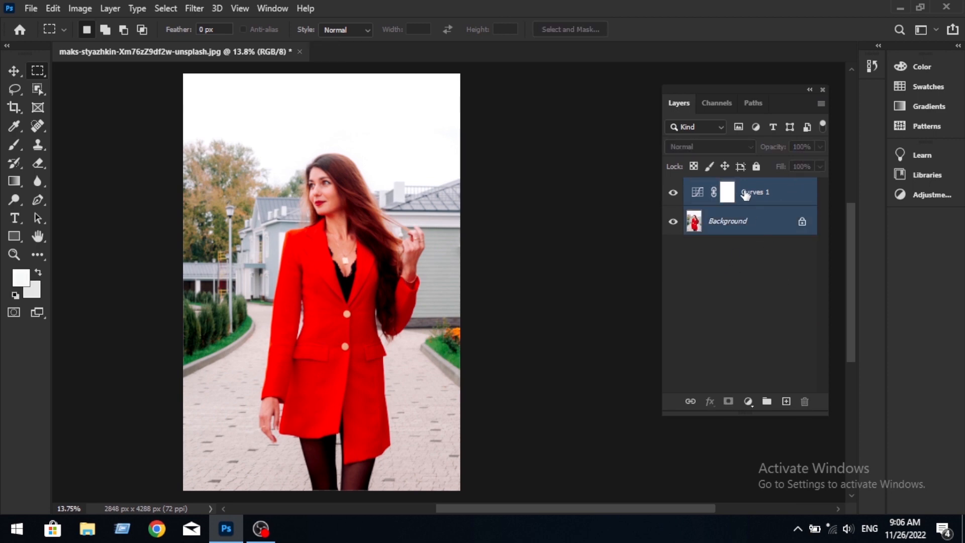
right_click(747, 191)
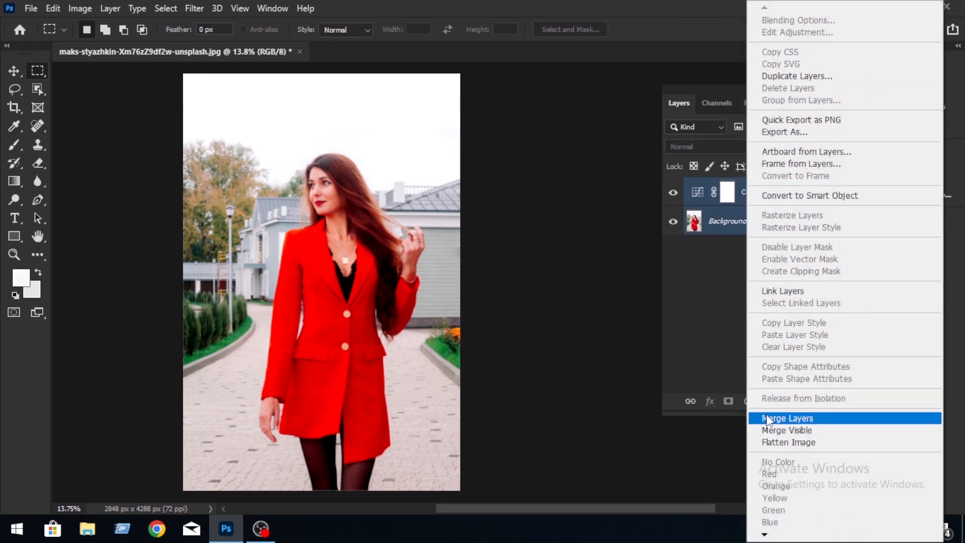
left_click(767, 420)
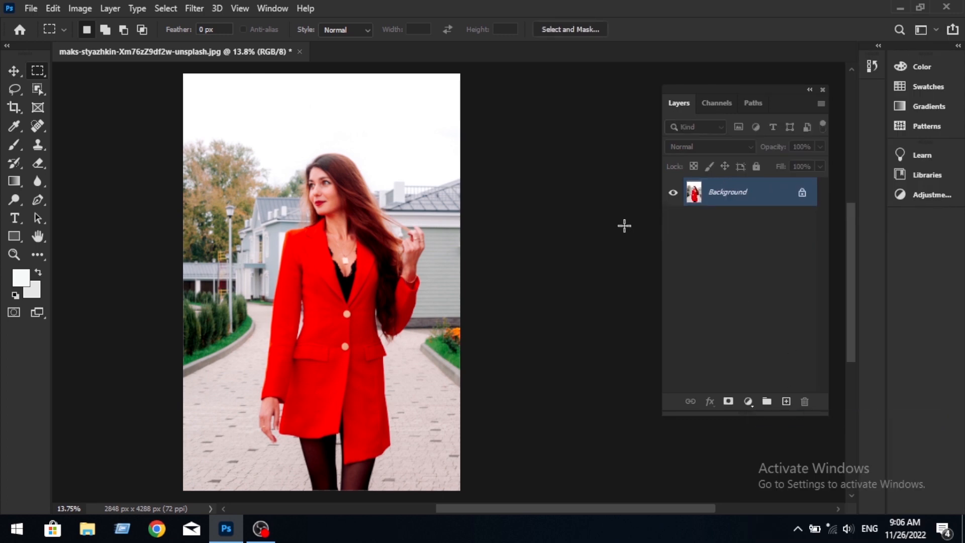
Select the woman with Select Subject and copy her onto a new layer
left_click(192, 8)
mouse_move(172, 7)
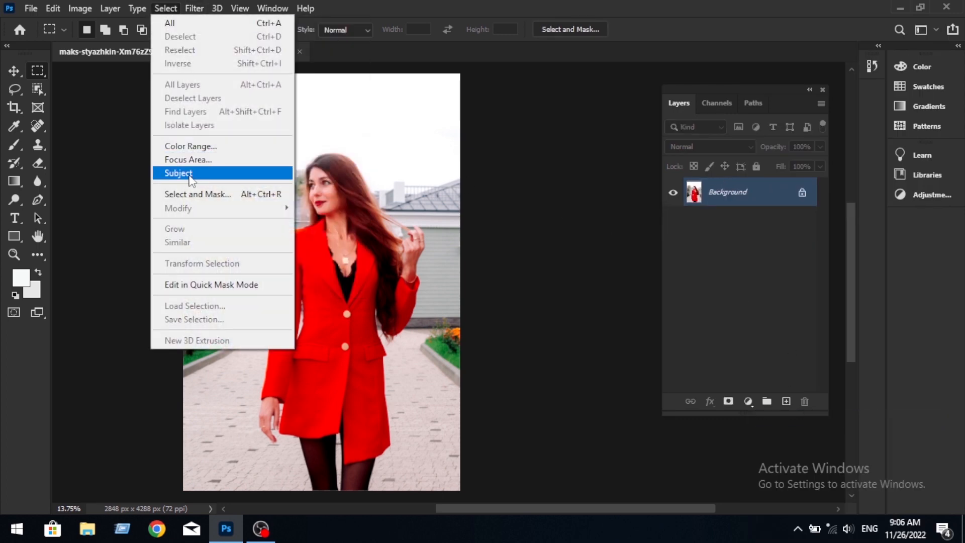
left_click(190, 173)
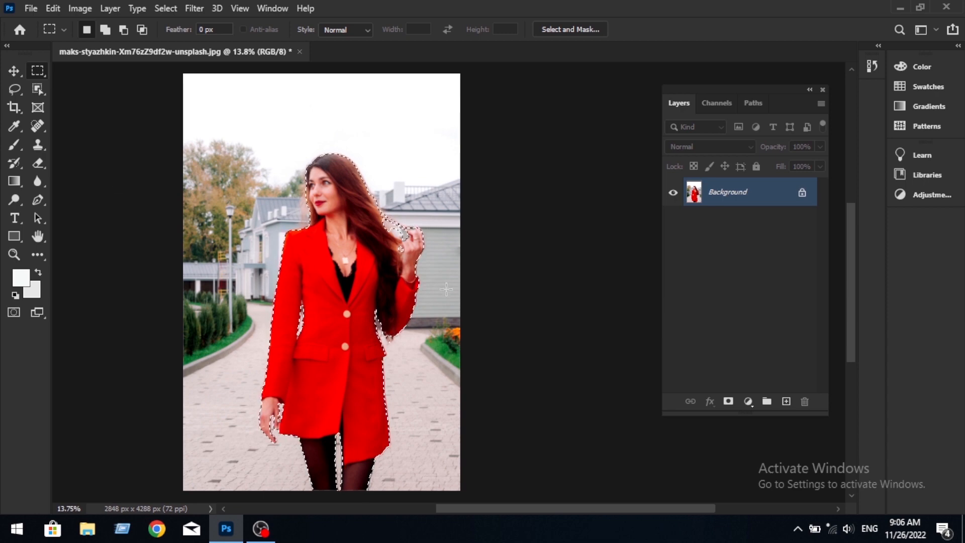
scroll(352, 272, "up", 6)
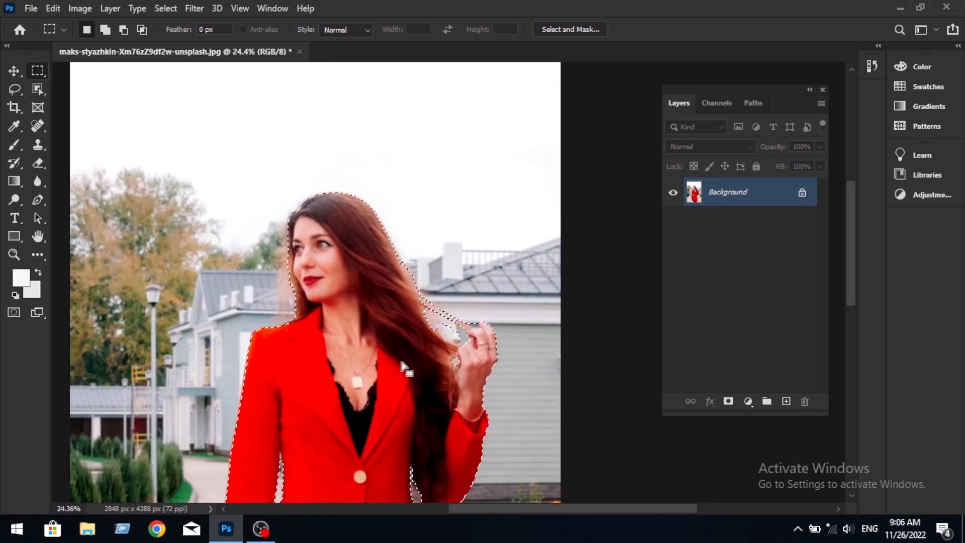
left_click_drag(402, 366, 437, 258)
scroll(432, 282, "down", 5)
left_click_drag(448, 329, 424, 290)
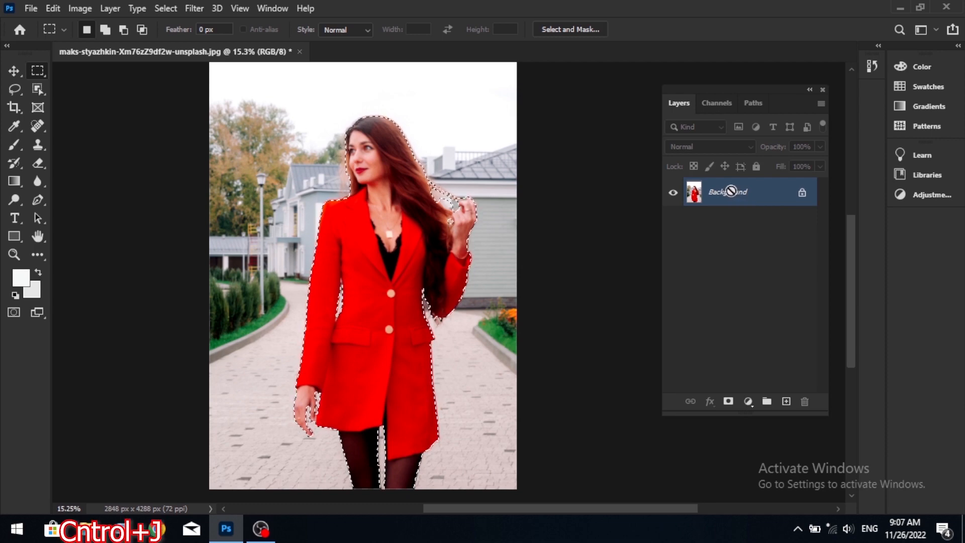
key("ctrl+j")
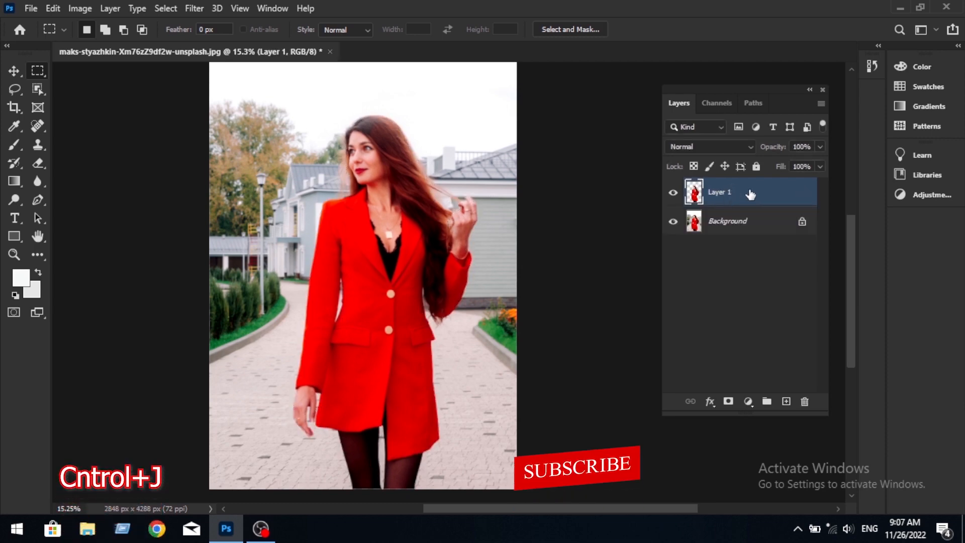
Duplicate the Background layer and hide the original Background
left_click(745, 227)
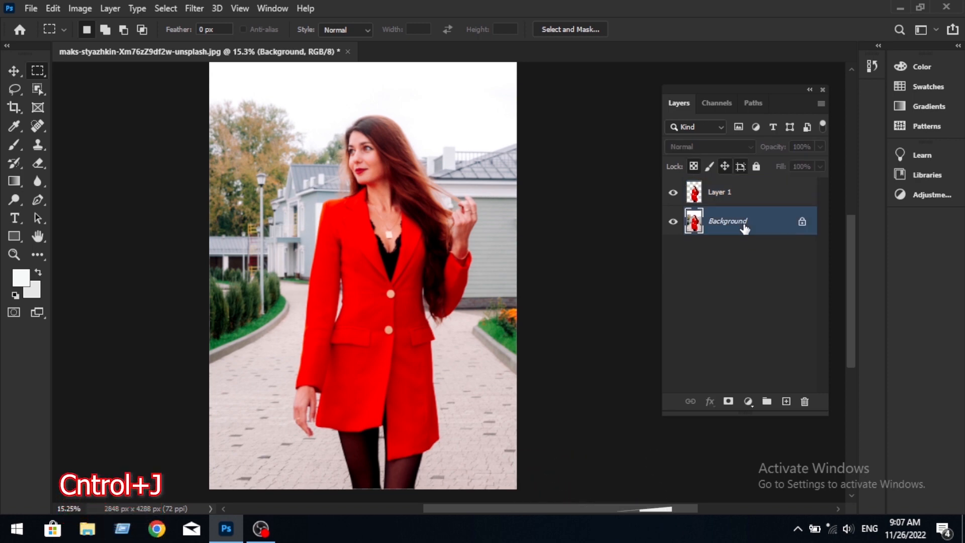
key("ctrl+j")
left_click(749, 201)
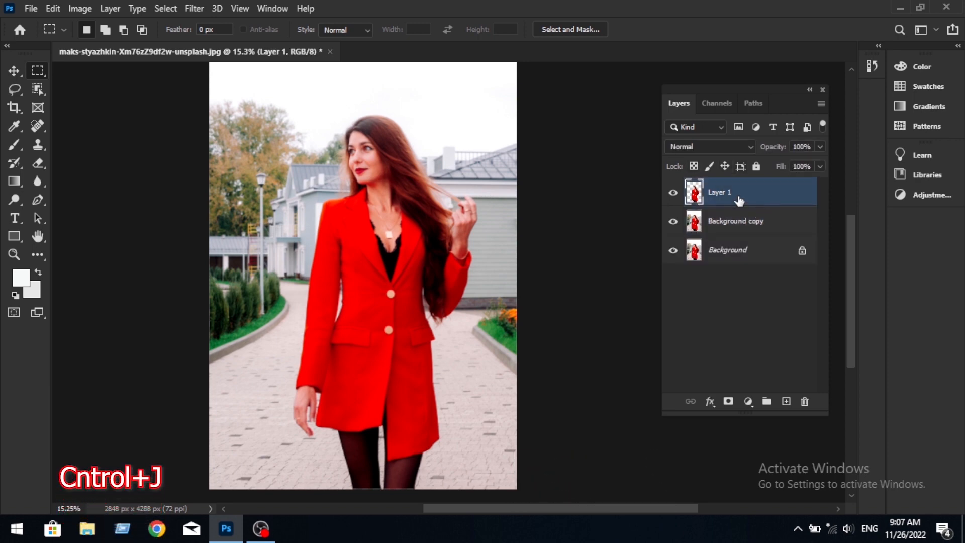
left_click(749, 250)
left_click(674, 251)
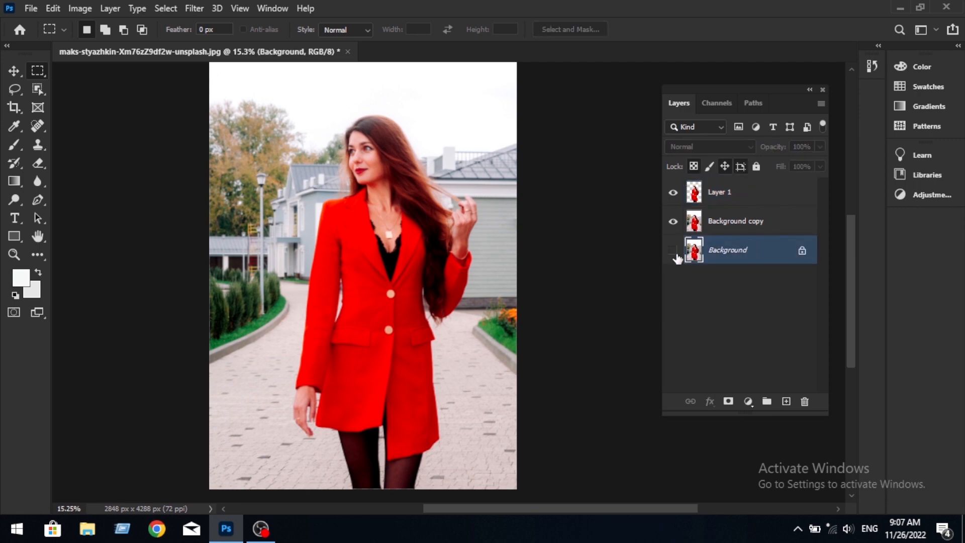
Load the outline of the woman on Layer 1 as a selection and hide Layer 1
left_click(758, 219)
left_click(746, 192)
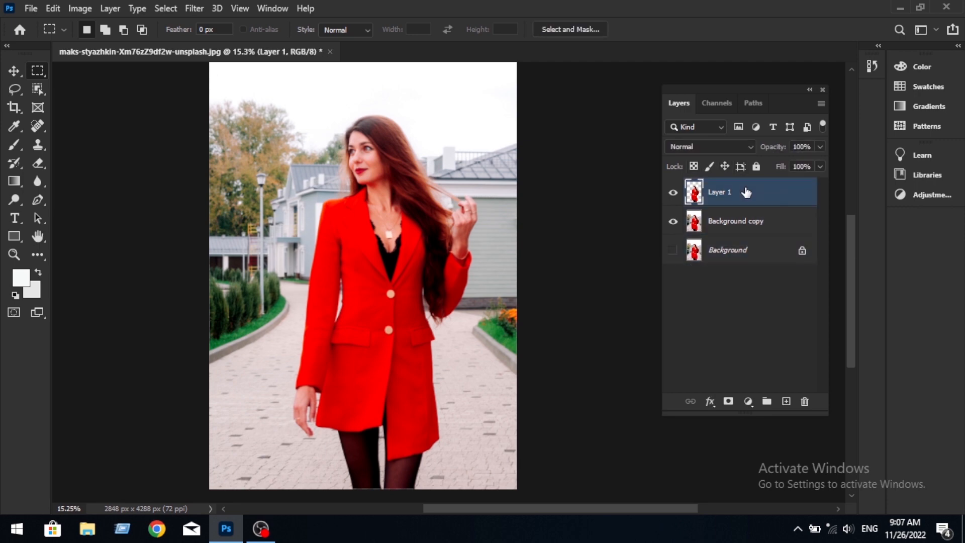
left_click(693, 191, "ctrl")
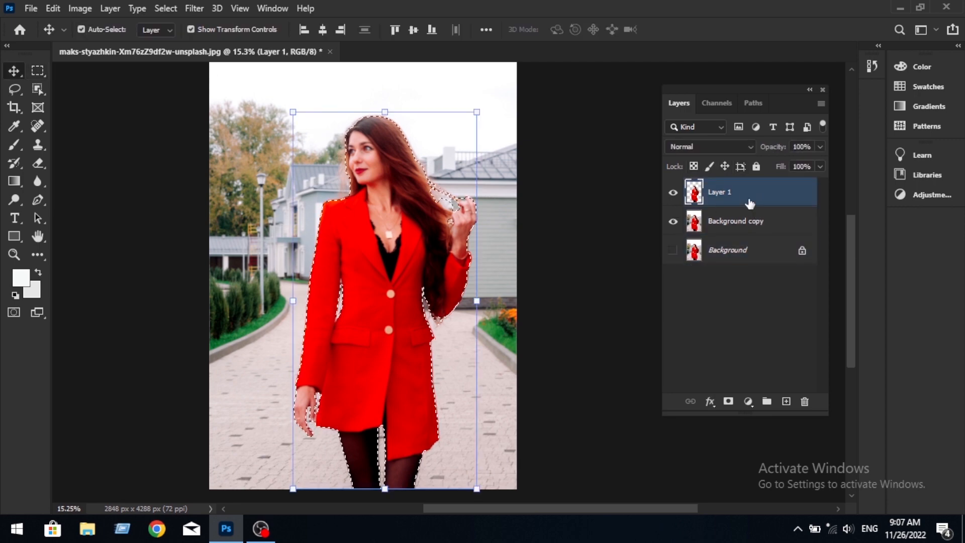
left_click(672, 193)
With the Background copy layer active, expand the selection around the woman by 27 pixels
left_click(768, 223)
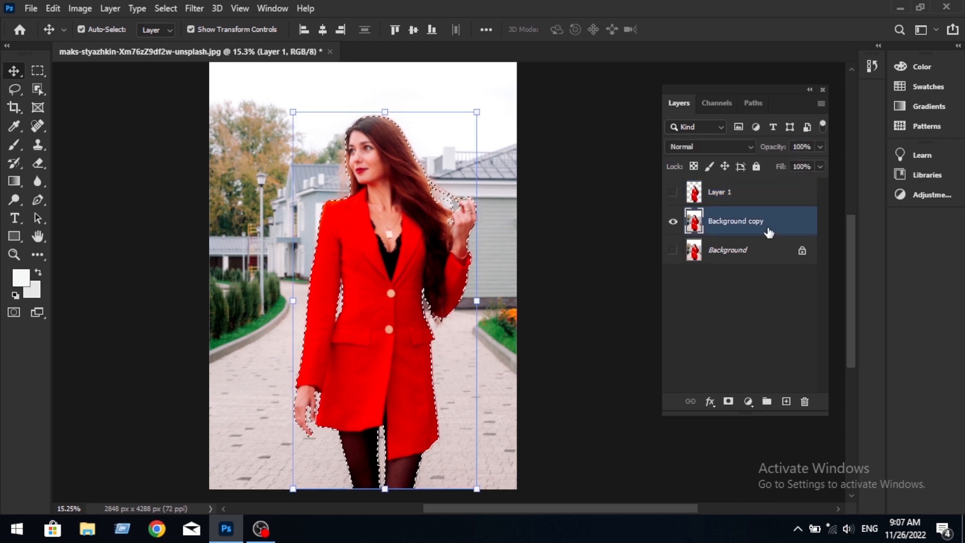
left_click(166, 9)
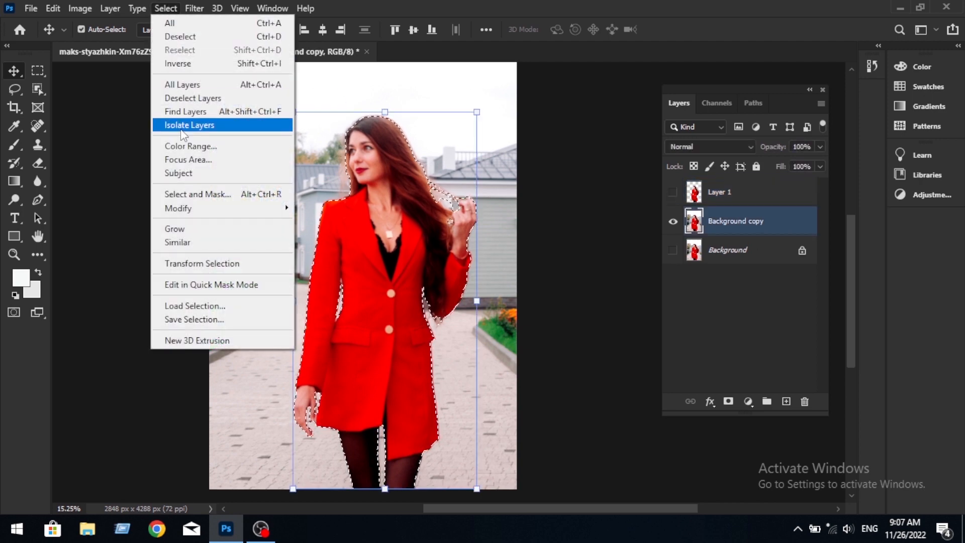
mouse_move(171, 208)
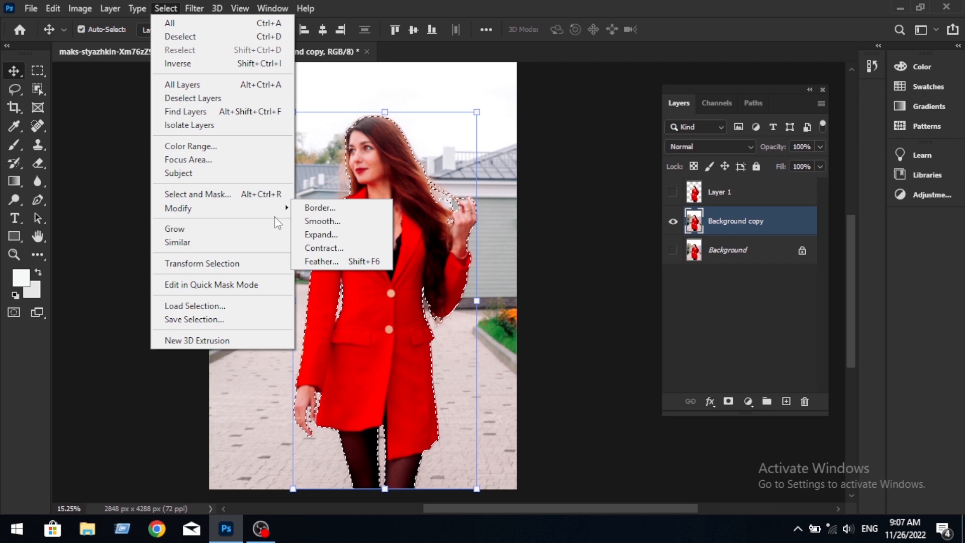
left_click(322, 234)
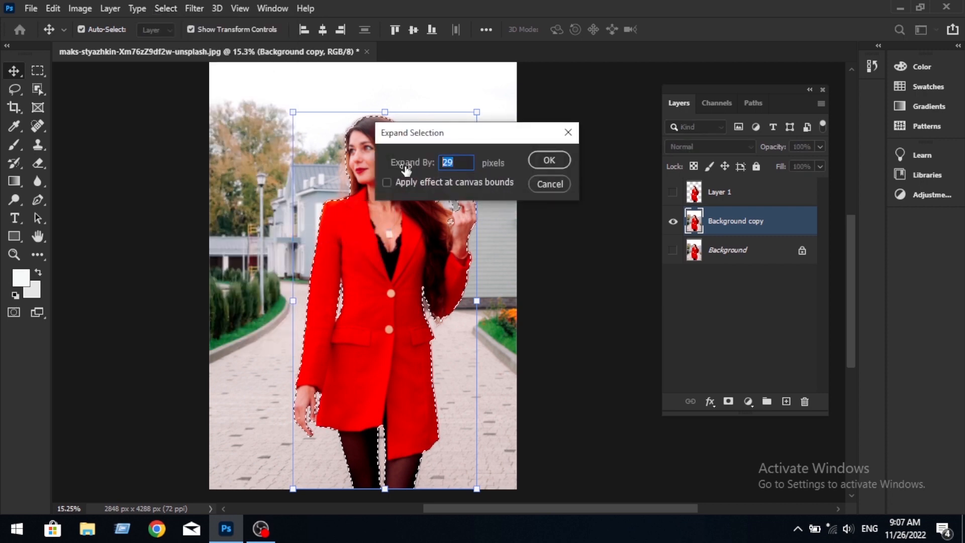
key("BackSpace")
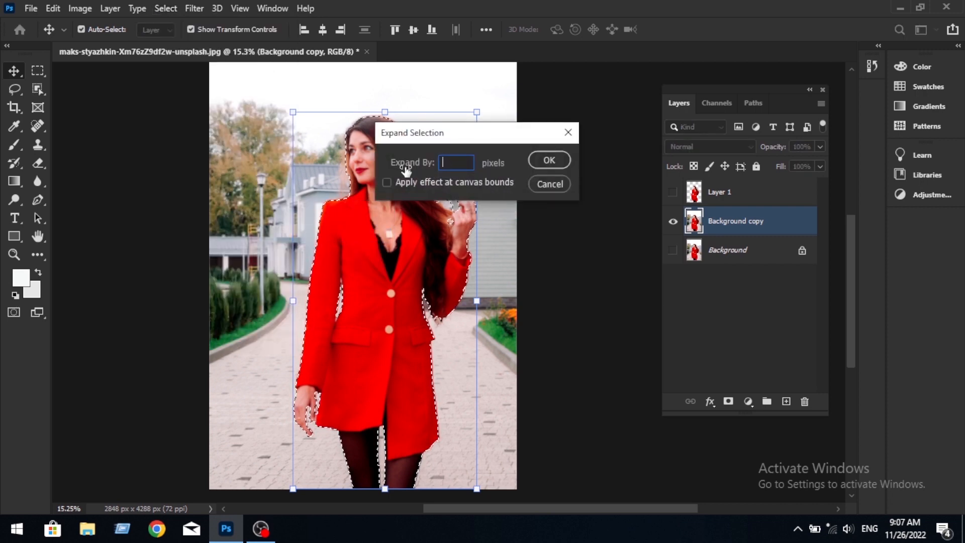
type("27")
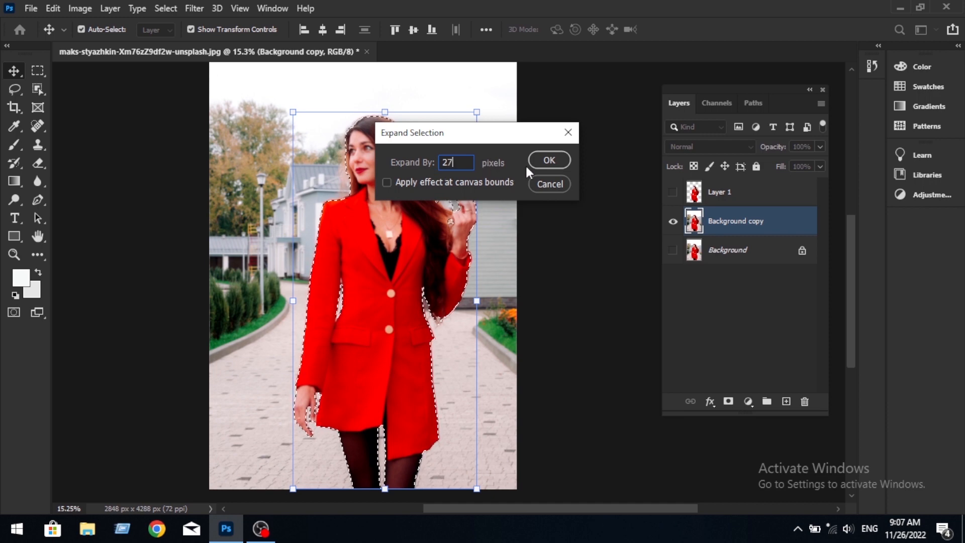
left_click(538, 164)
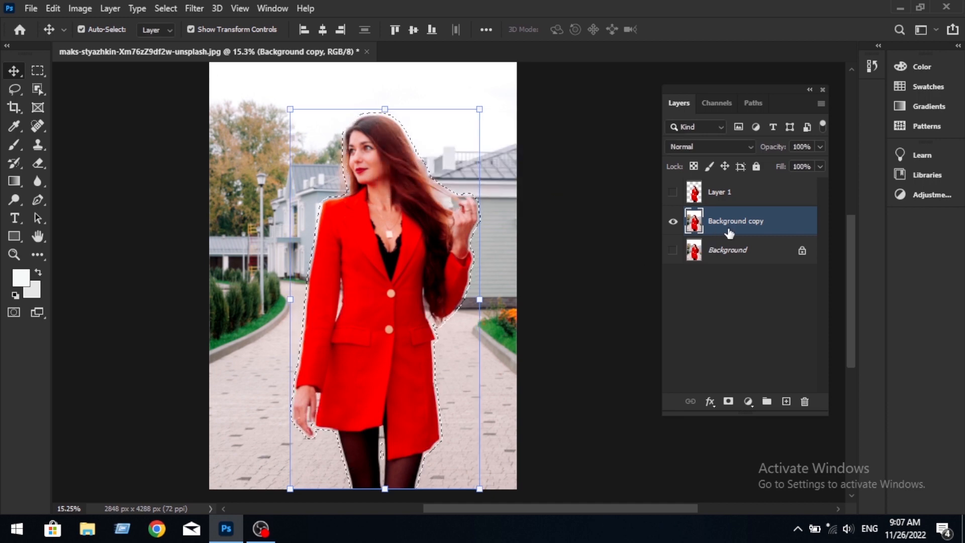
Fill the selection on Background copy with Content-Aware contents in Normal mode at 100% opacity, and deselect
left_click(53, 8)
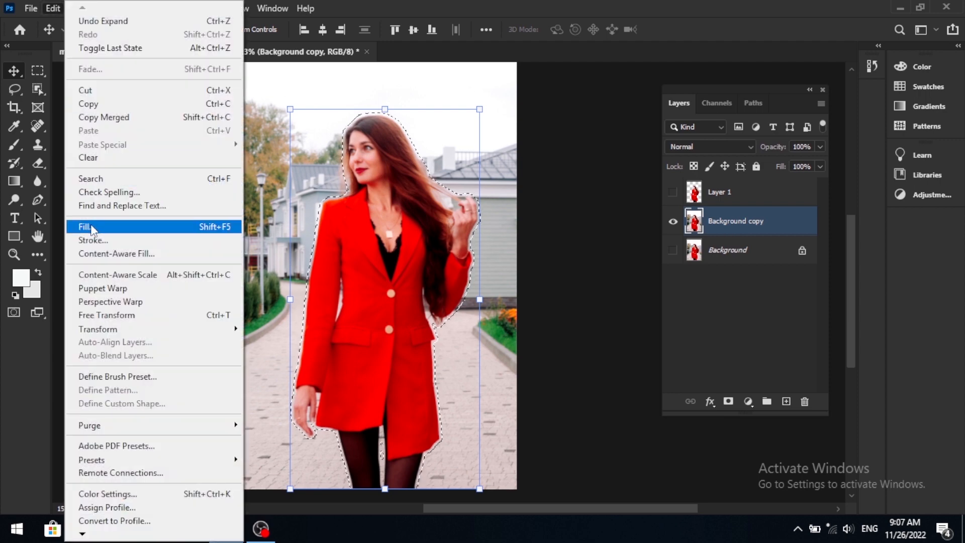
left_click(92, 228)
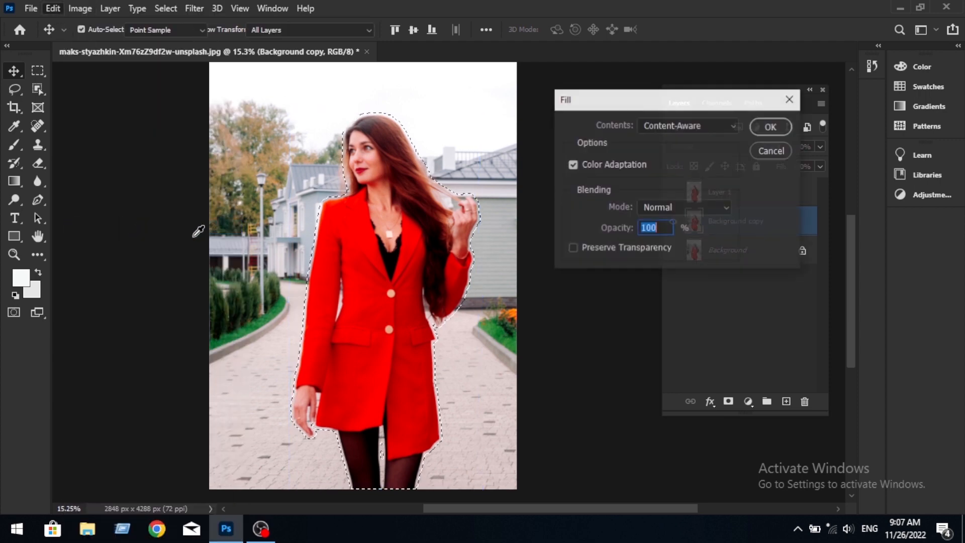
left_click(731, 125)
left_click(665, 186)
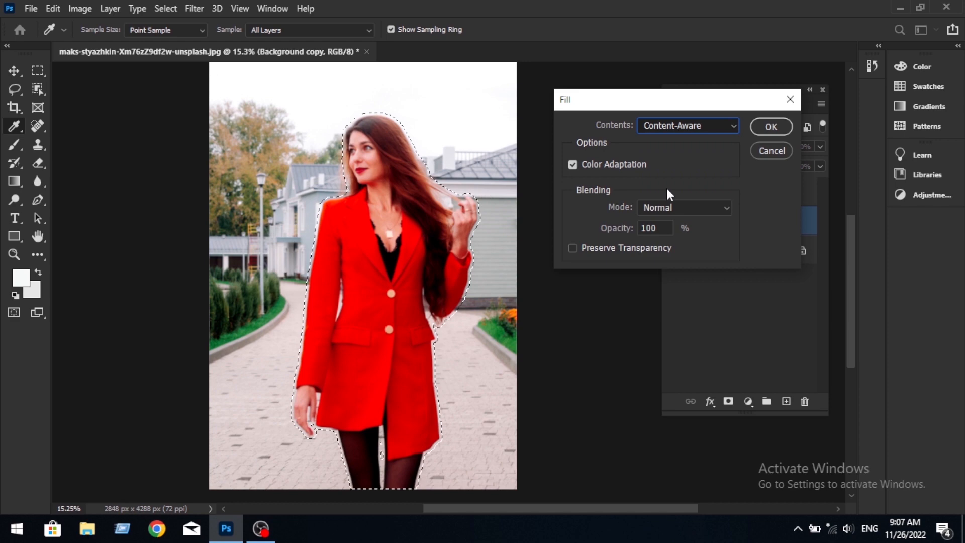
left_click(774, 129)
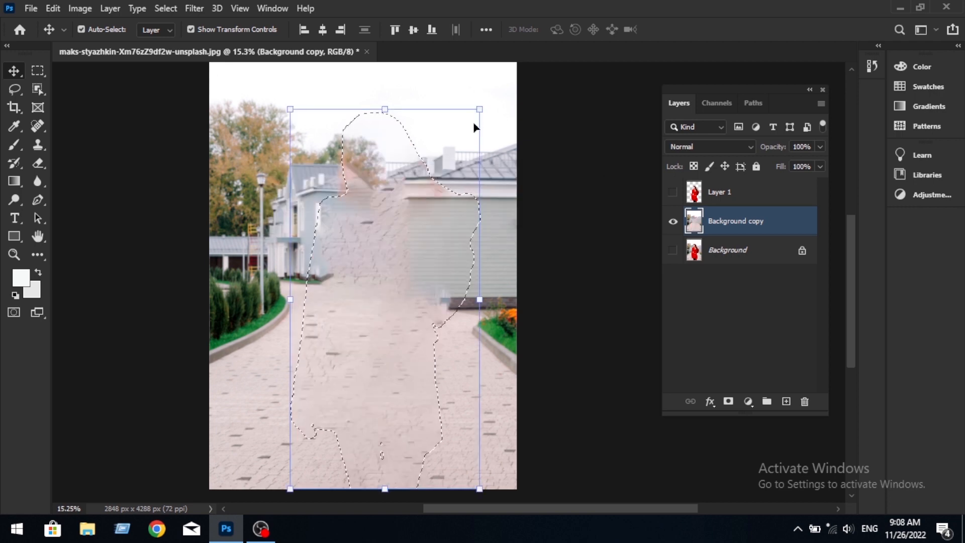
left_click(31, 73)
left_click(328, 154)
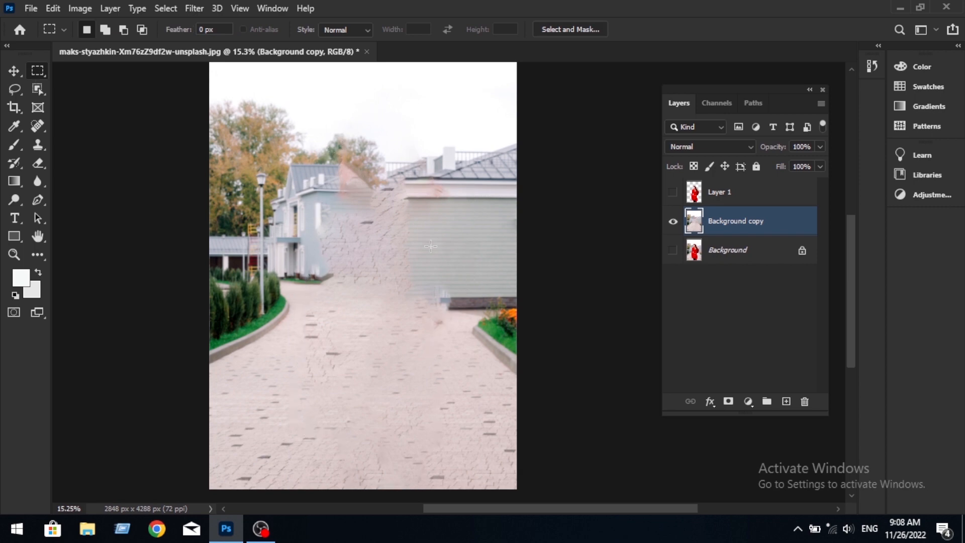
Make the cut-out woman on Layer 1 visible again and switch to the Move tool
left_click(751, 200)
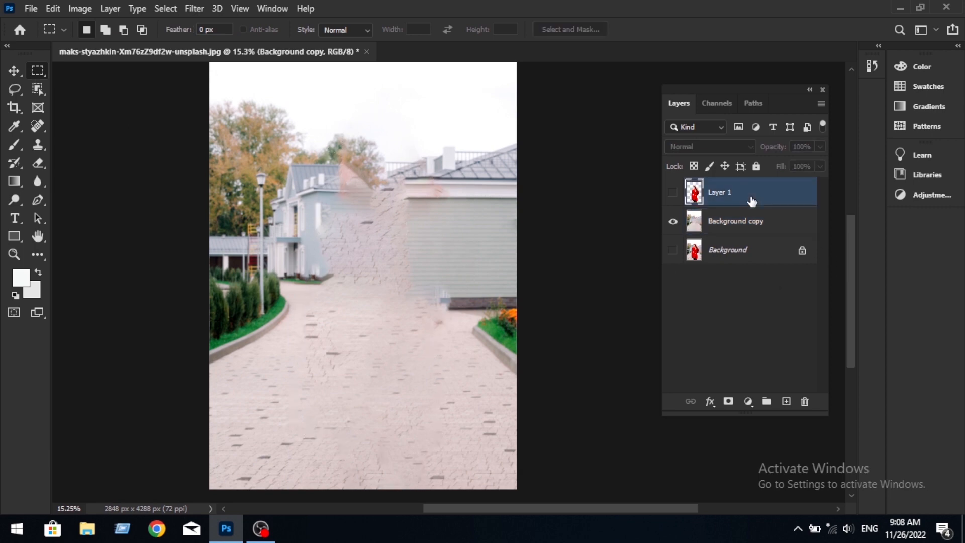
left_click(673, 193)
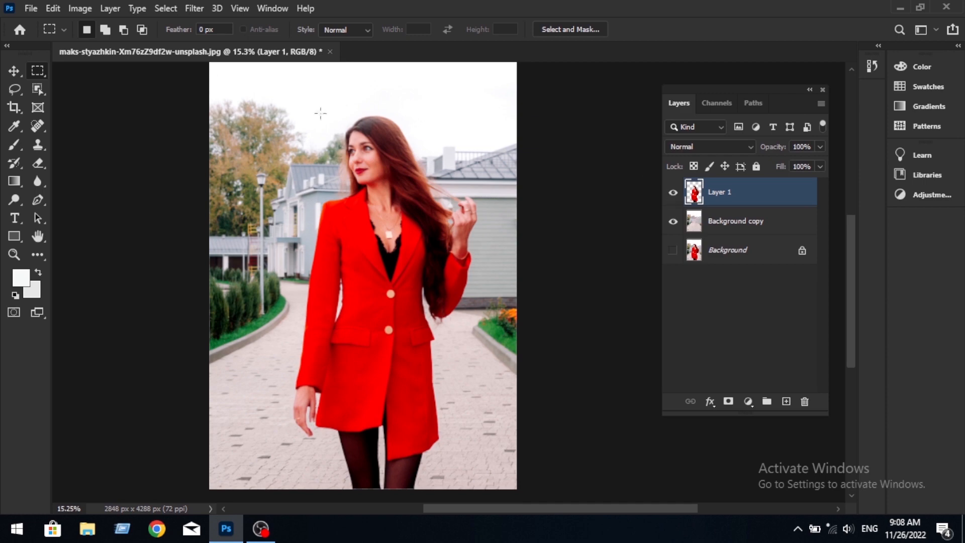
left_click(18, 65)
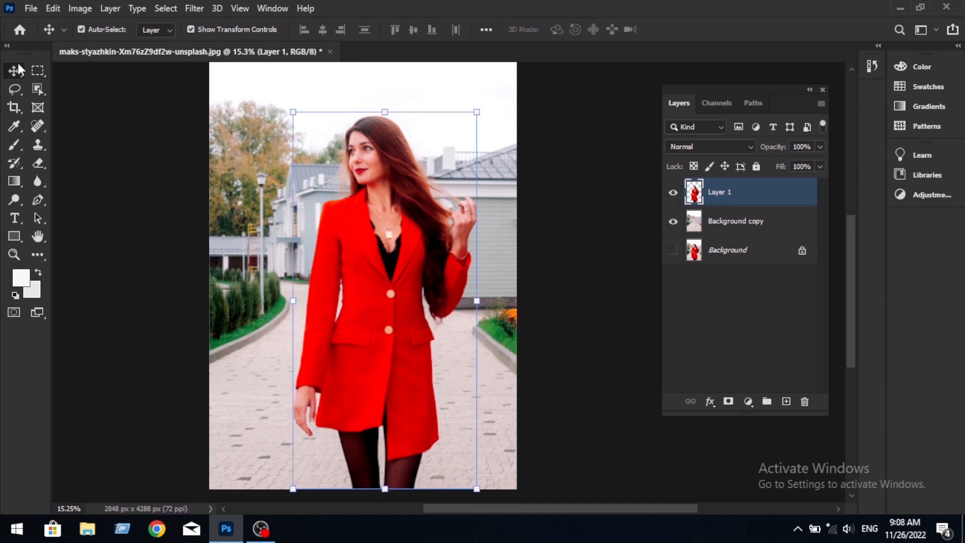
Start a Tilt-Shift blur on the Background copy layer and move its centre down to the waist of the coat
left_click(788, 227)
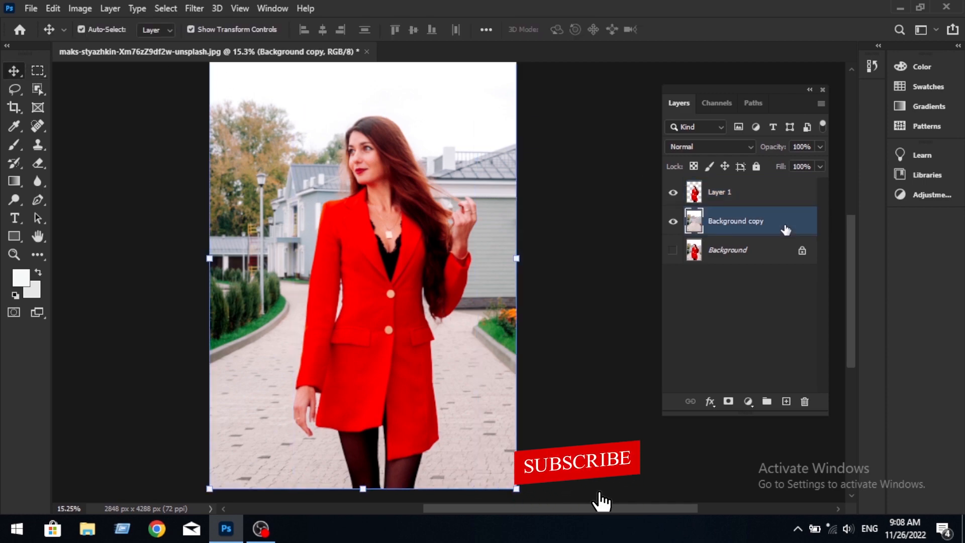
left_click(195, 9)
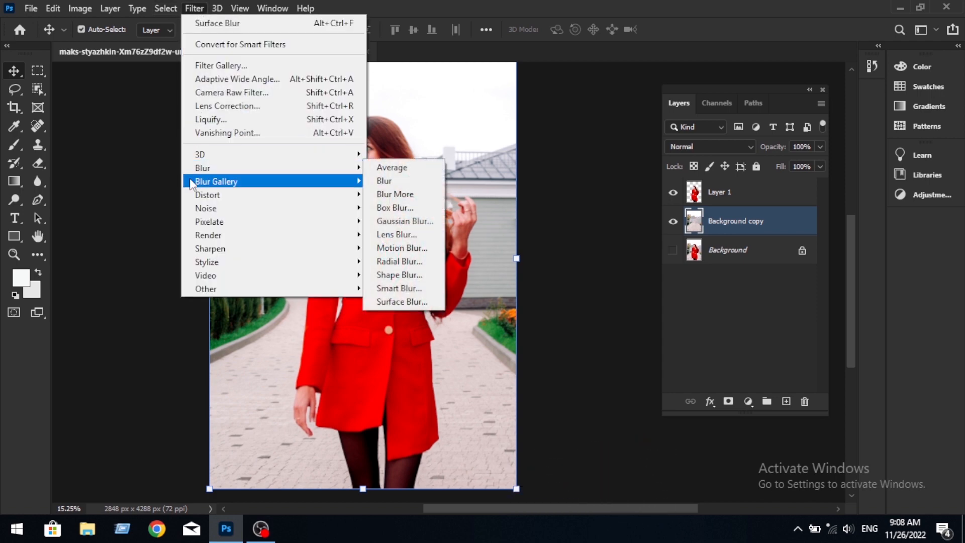
mouse_move(194, 182)
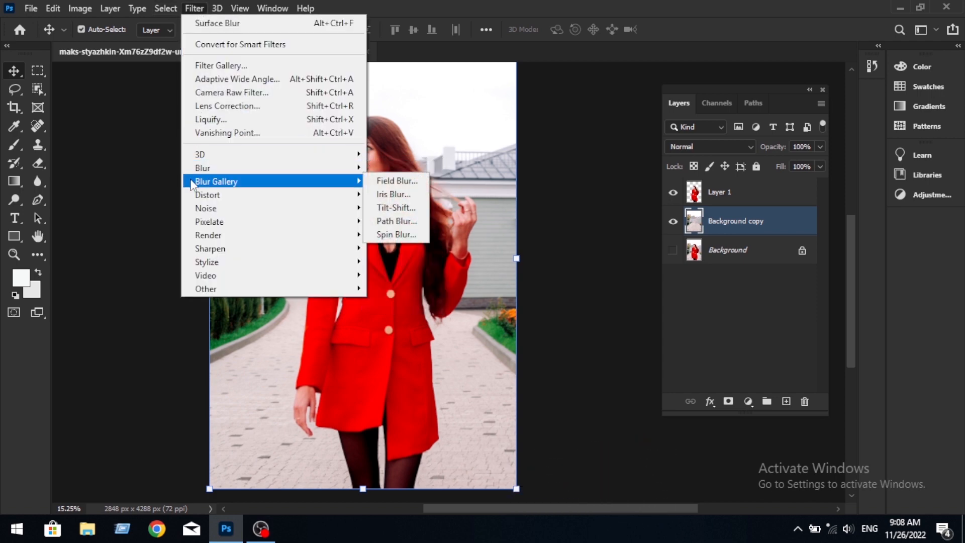
left_click(390, 215)
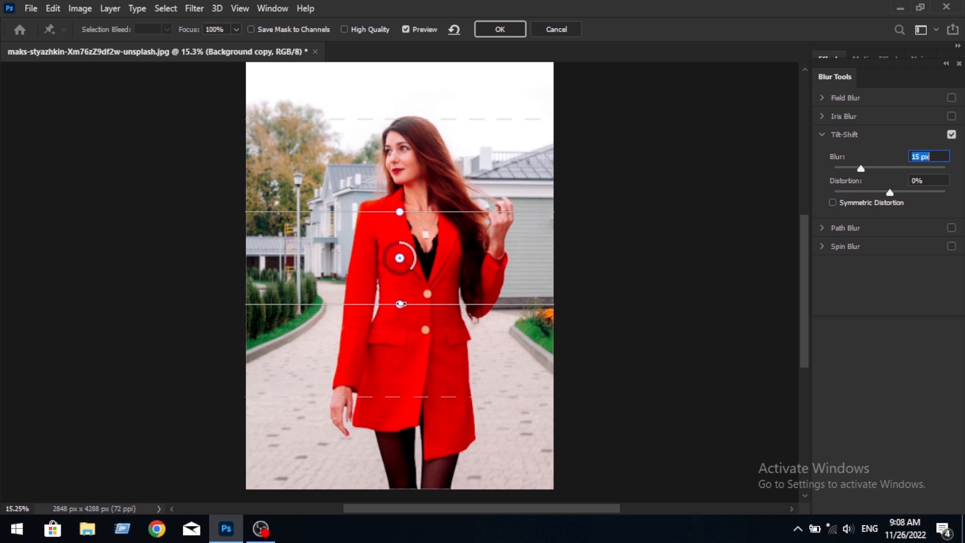
left_click_drag(400, 265, 398, 325)
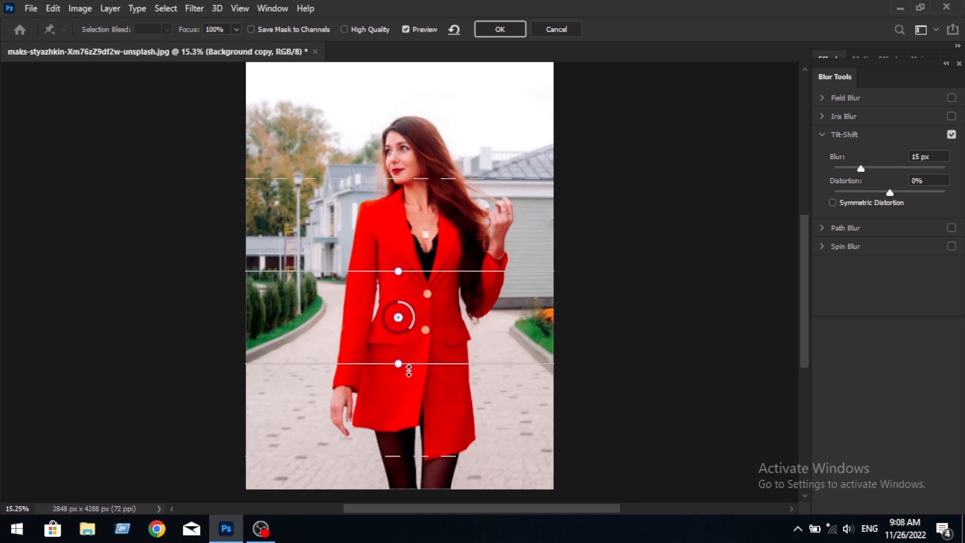
Narrow the Tilt-Shift focus zone by lowering its upper solid line to the centre ring and the upper dashed line to the chest
left_click_drag(428, 368, 426, 410)
key("ctrl+z")
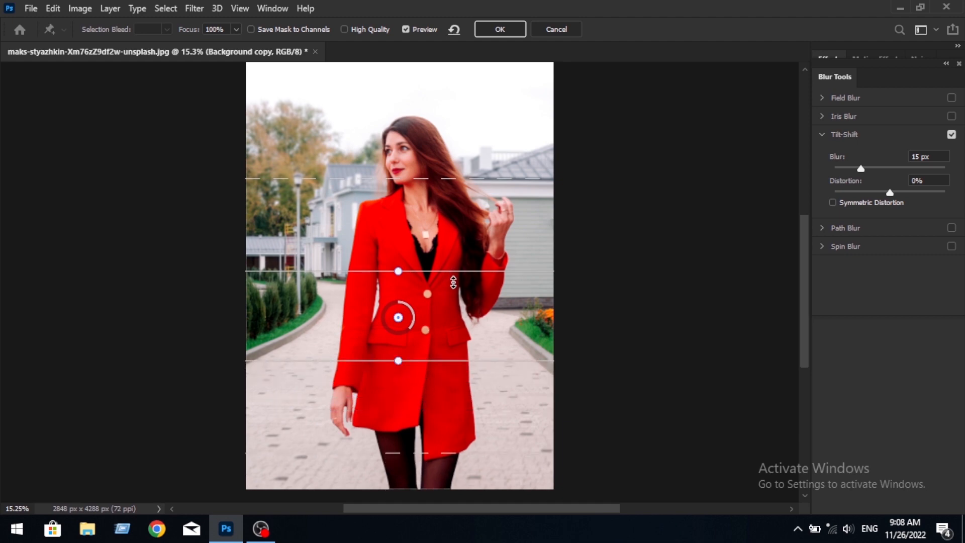
left_click_drag(453, 283, 451, 321)
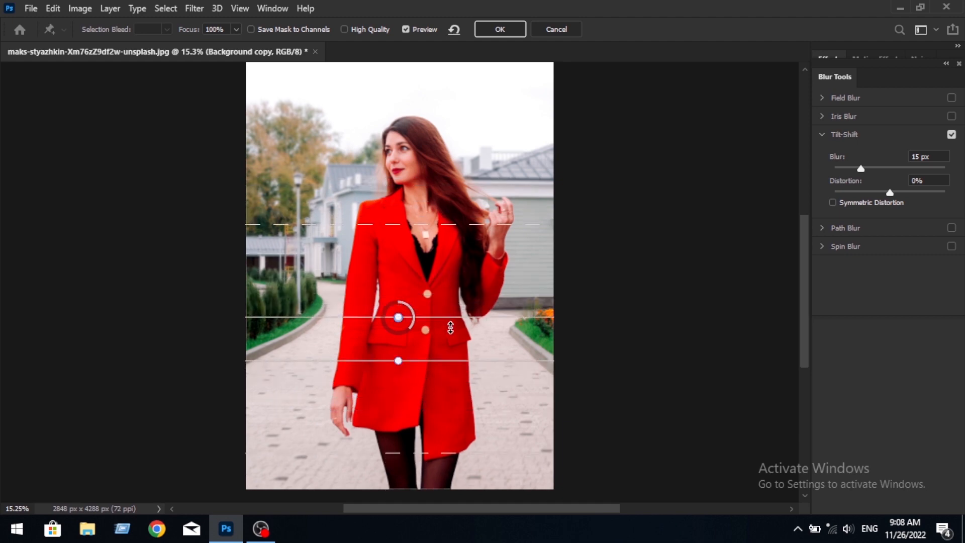
left_click_drag(447, 227, 449, 249)
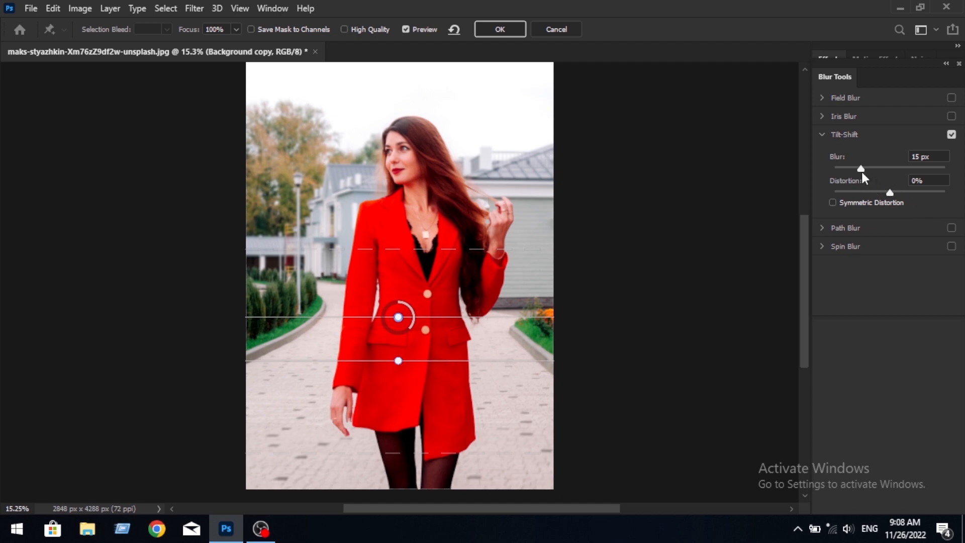
Increase the Tilt-Shift blur to 55 px, then lower the upper dashed line below the chest and the lower solid line to the coat sleeve's cuff
left_click_drag(861, 168, 884, 167)
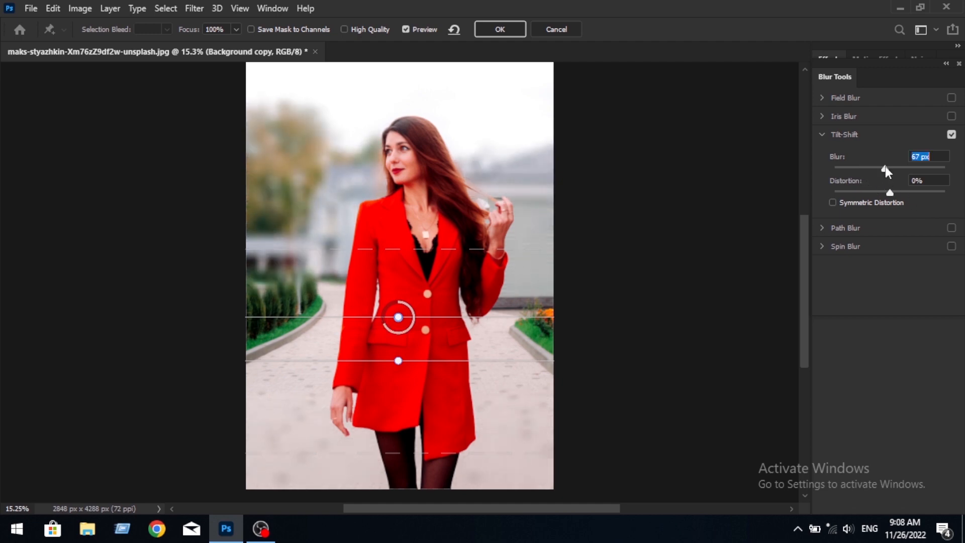
left_click_drag(386, 331, 386, 328)
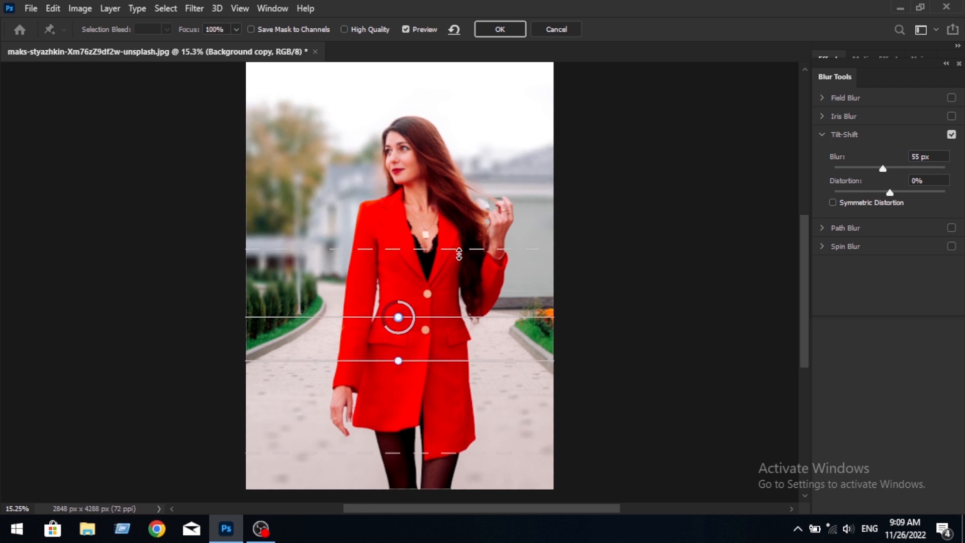
mouse_move(459, 252)
left_mouse_down()
mouse_move(459, 243)
mouse_move(458, 263)
left_mouse_up()
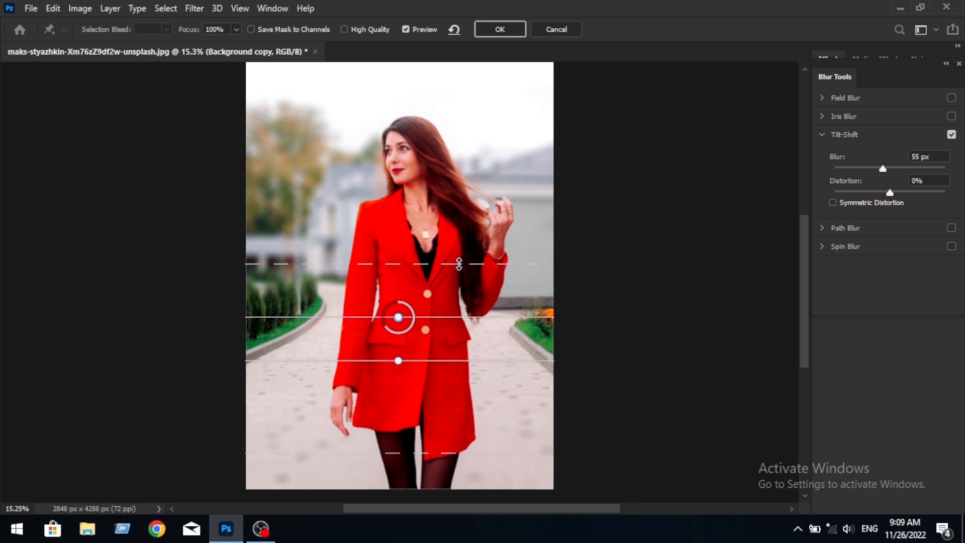
left_click_drag(398, 318, 400, 334)
left_click_drag(431, 265, 430, 271)
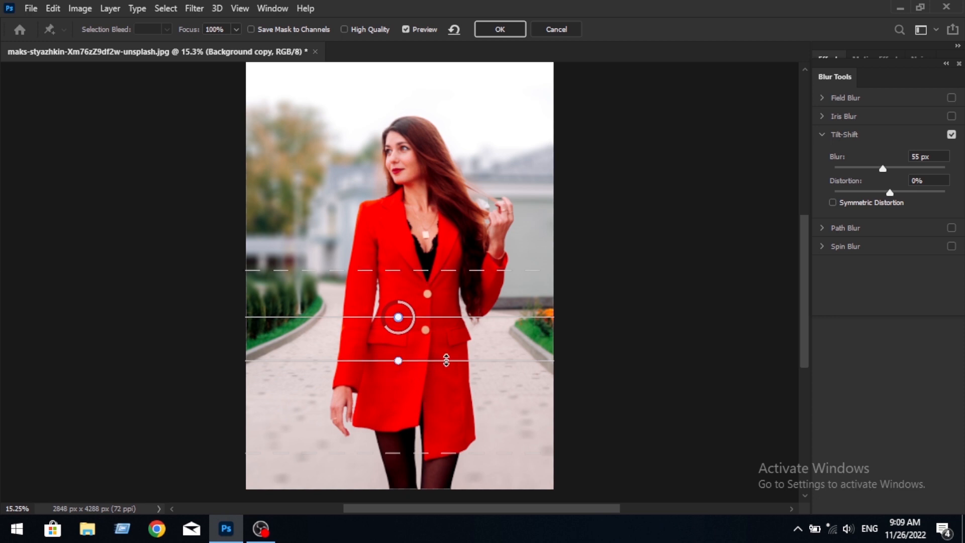
left_click_drag(446, 361, 443, 387)
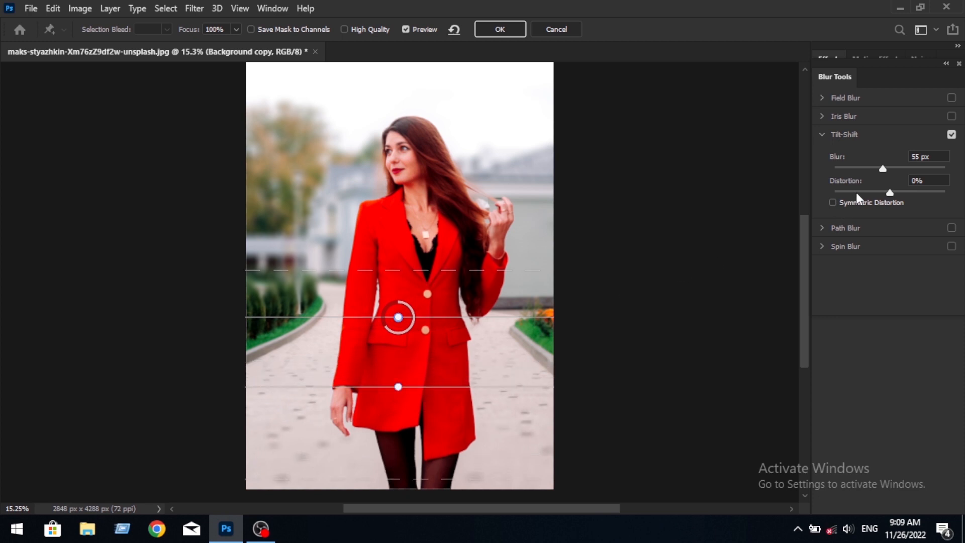
Set the Tilt-Shift blur to 71 px and distortion to 39% with Symmetric Distortion enabled, and apply the filter
left_click_drag(882, 170, 888, 171)
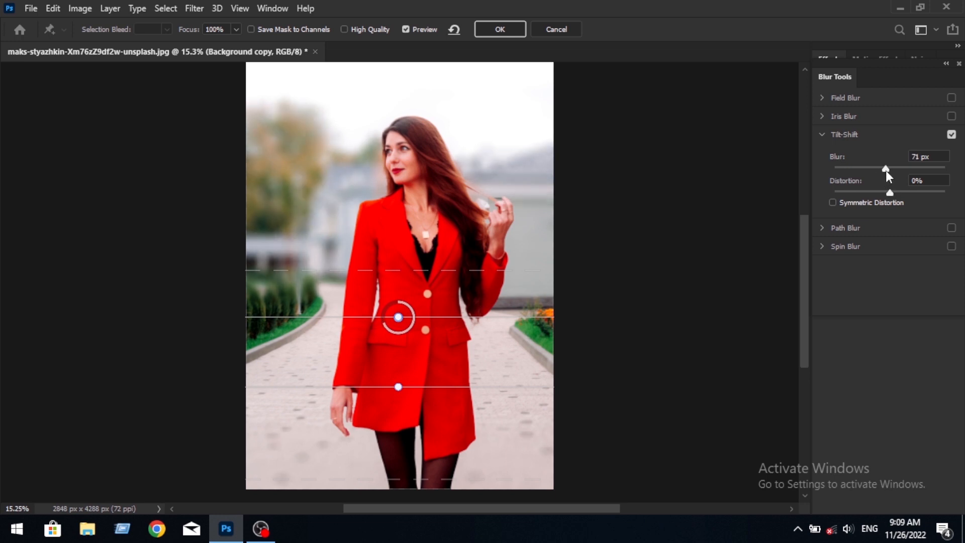
left_click(890, 192)
left_click_drag(891, 191, 911, 191)
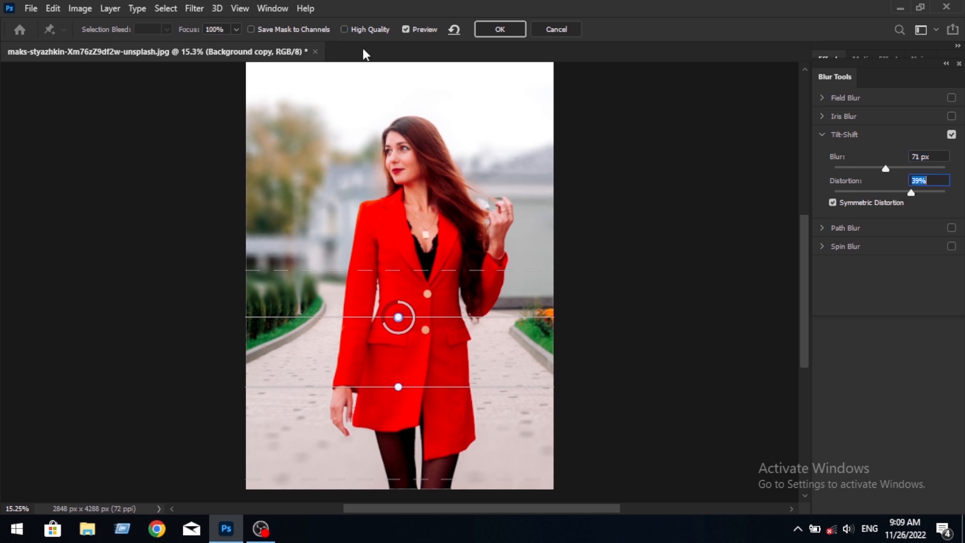
left_click(500, 29)
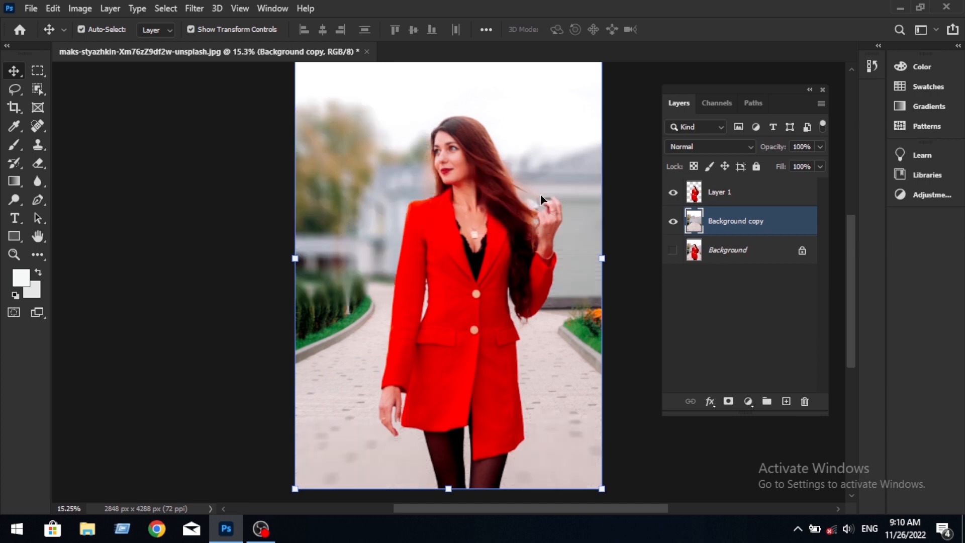
Add a Curves adjustment above Background copy and darken its RGB curve by moving the black point inward and lowering the midtones
left_click(759, 200)
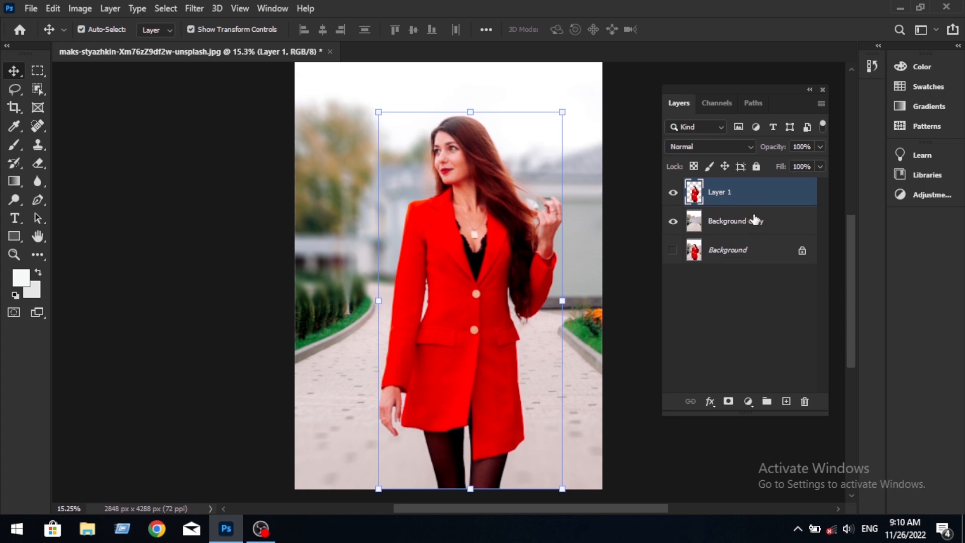
left_click(769, 225)
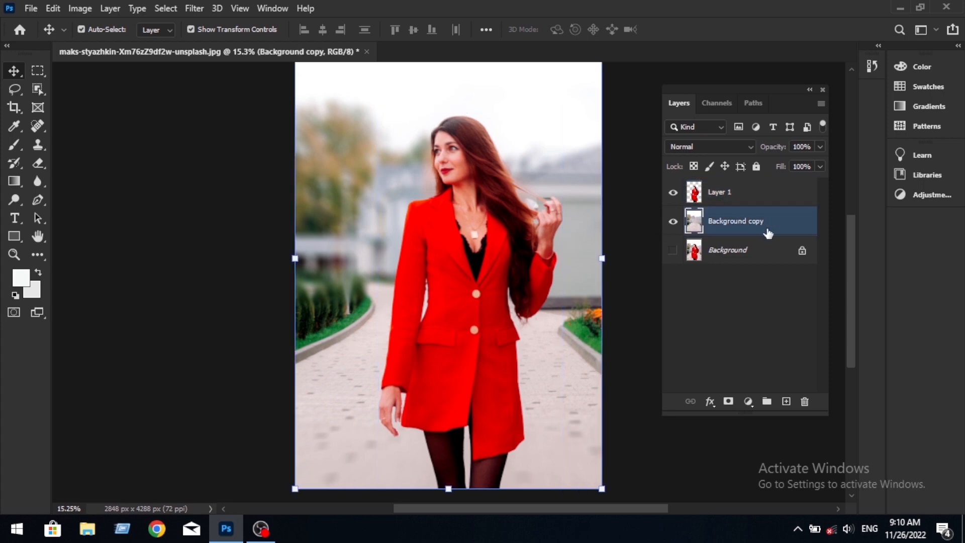
left_click(747, 402)
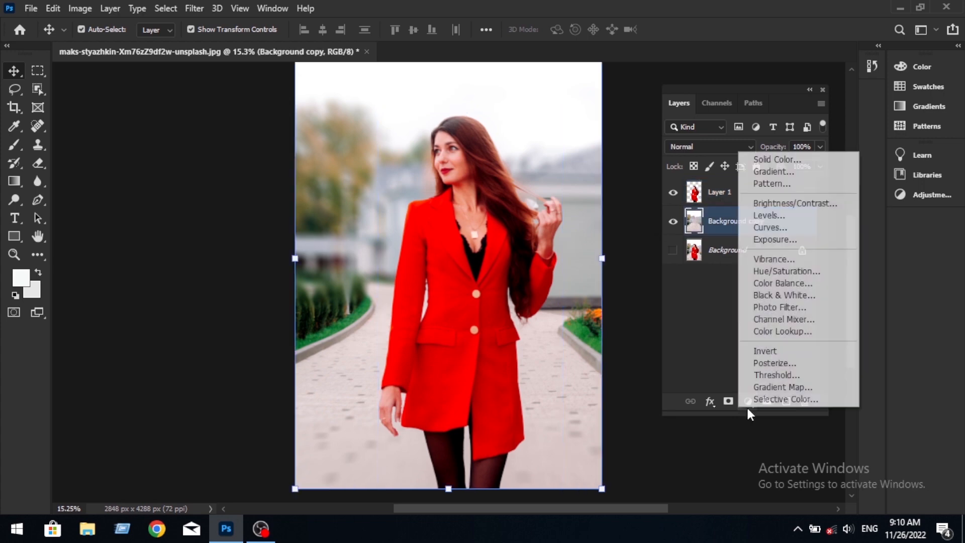
left_click(760, 229)
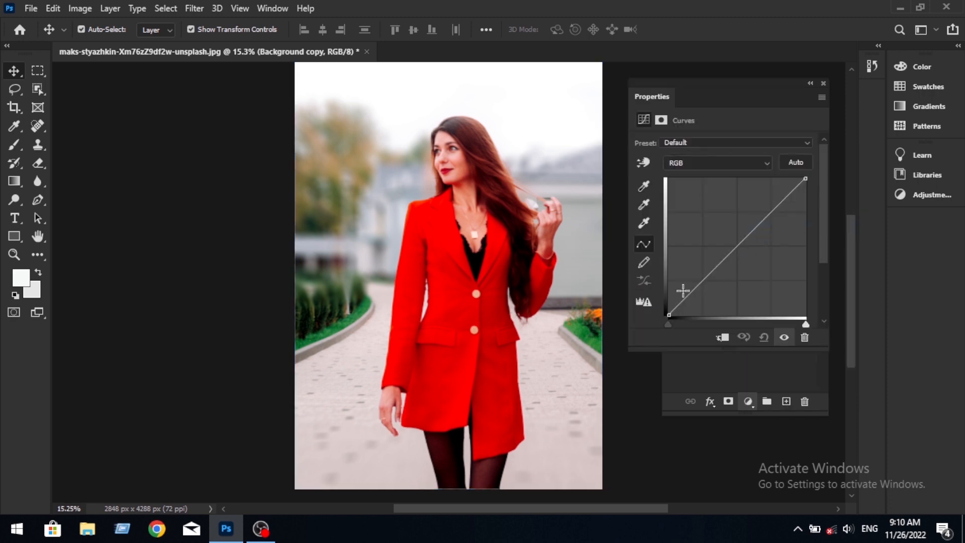
left_click_drag(680, 325, 683, 324)
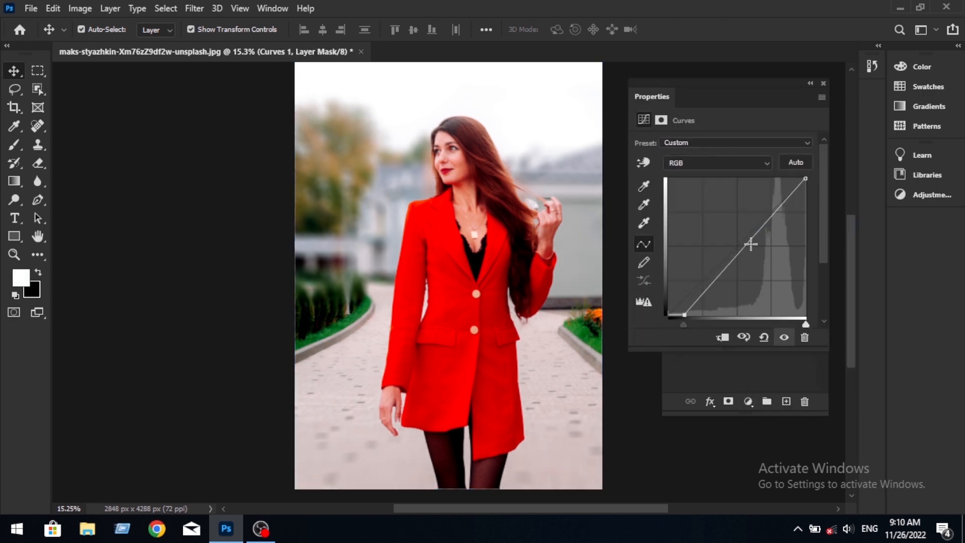
mouse_move(805, 178)
left_mouse_down()
mouse_move(782, 179)
mouse_move(805, 179)
left_mouse_up()
left_click_drag(751, 241, 754, 242)
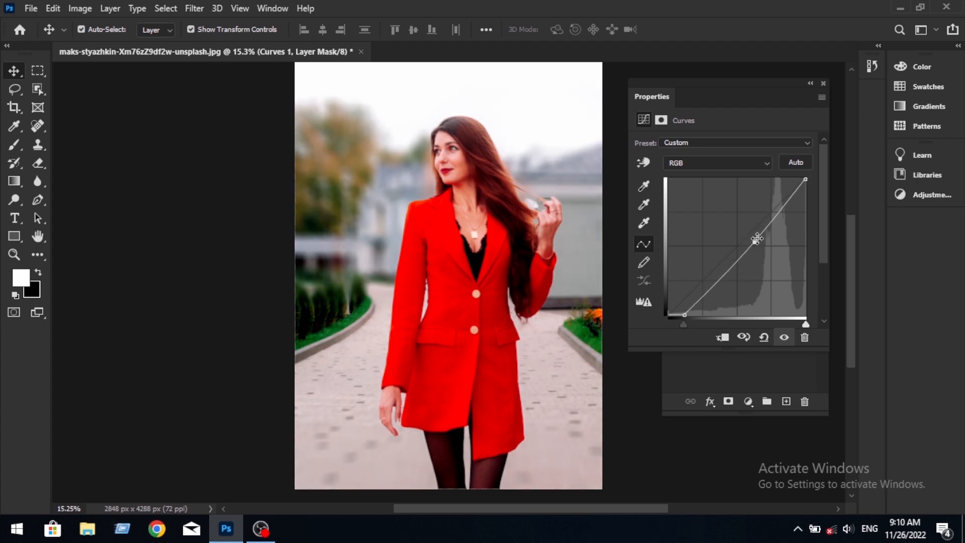
Raise the midtones of the Green channel curve to tint the background green, and close the curve settings
left_click(692, 162)
left_click(680, 199)
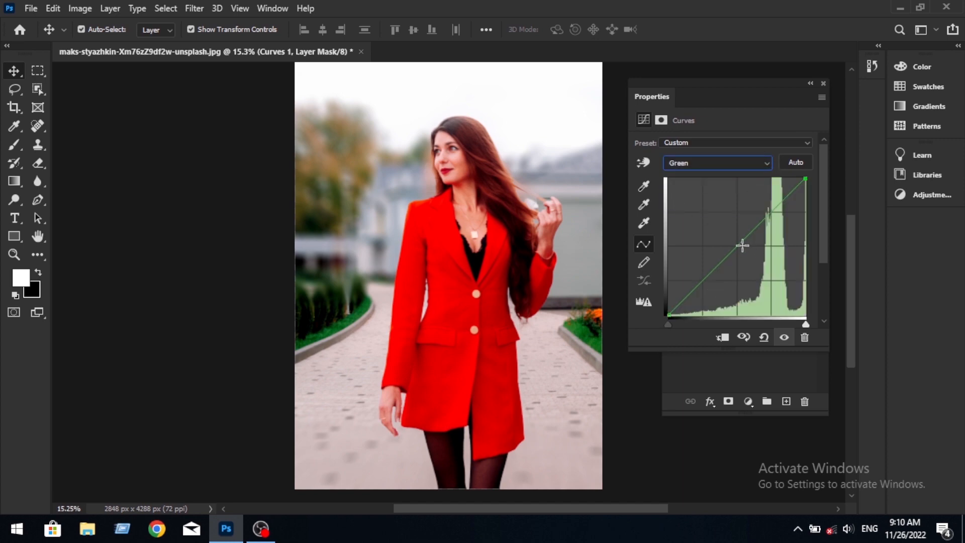
left_click_drag(739, 245, 732, 231)
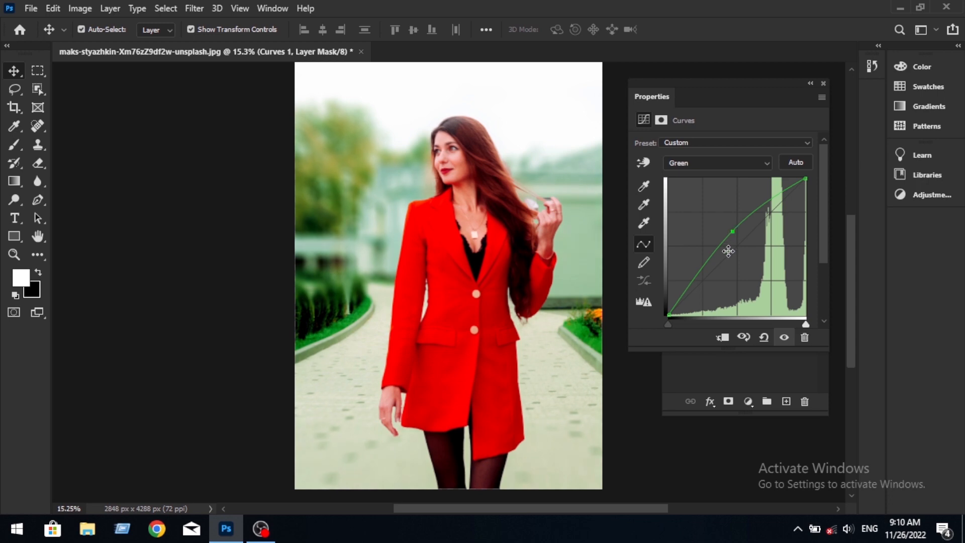
mouse_move(681, 297)
left_mouse_down()
mouse_move(691, 296)
mouse_move(684, 291)
left_mouse_up()
left_click(822, 84)
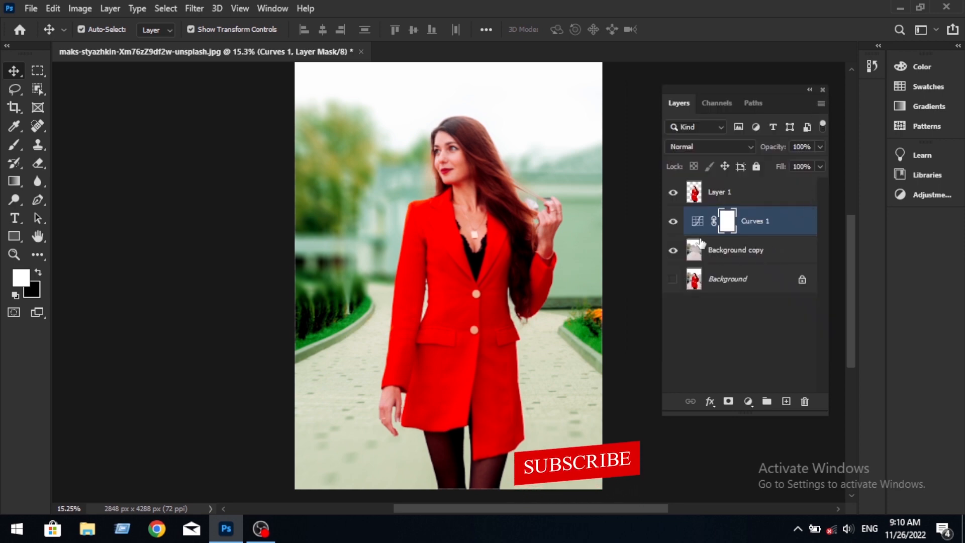
Group Layer 1, Curves 1 and Background copy together
left_click(769, 195)
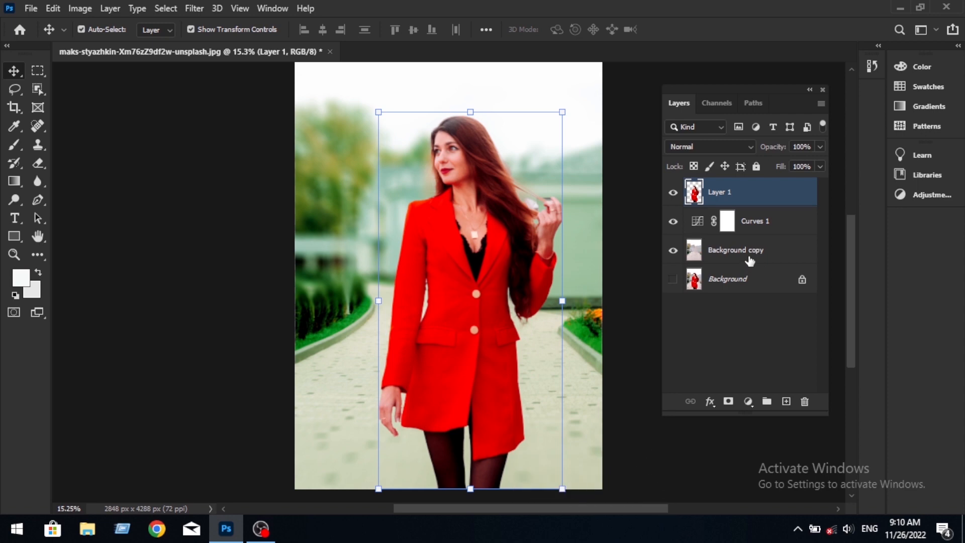
left_click(757, 243, "shift")
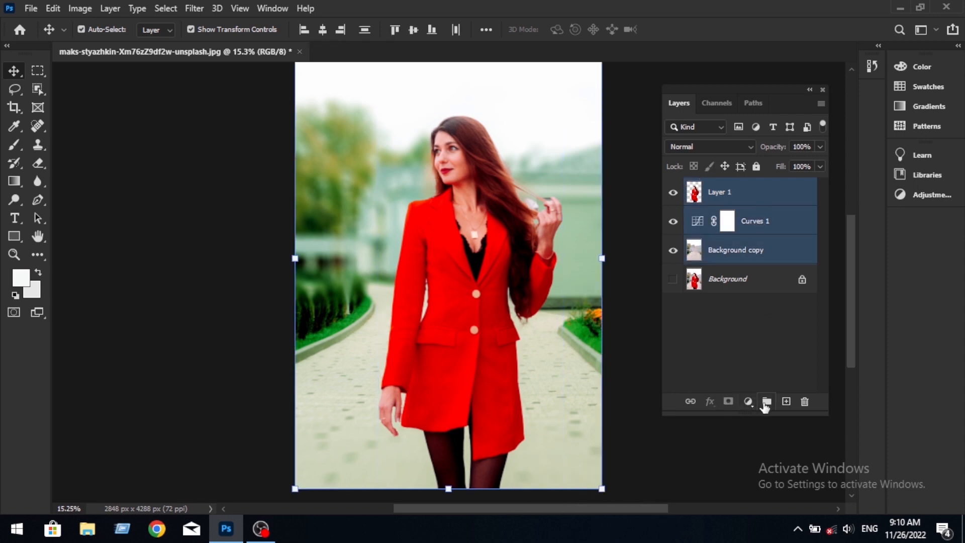
left_click(766, 401)
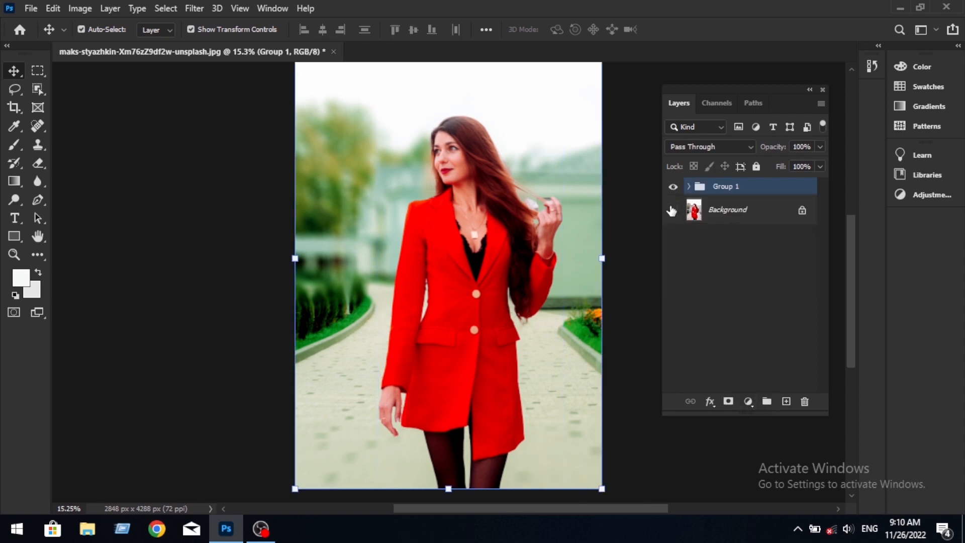
Show the original Background layer and toggle the group's visibility to compare the photo before and after editing
left_click(767, 213)
left_click(699, 193)
left_click(673, 188)
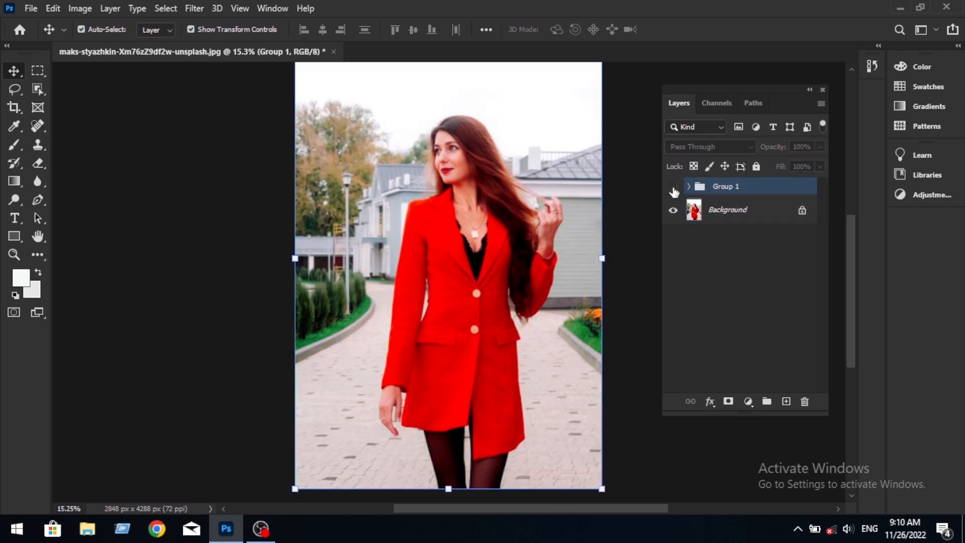
left_click(673, 187)
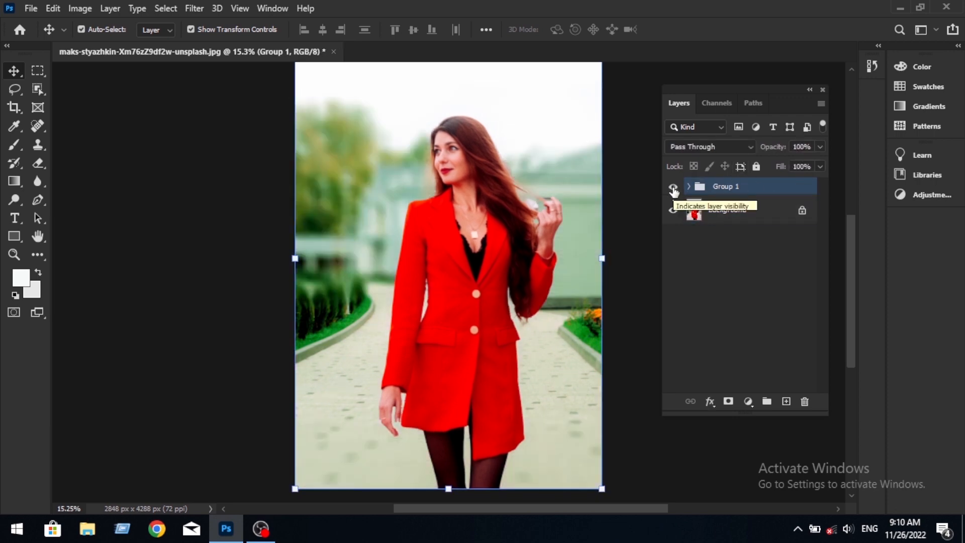
left_click(673, 188)
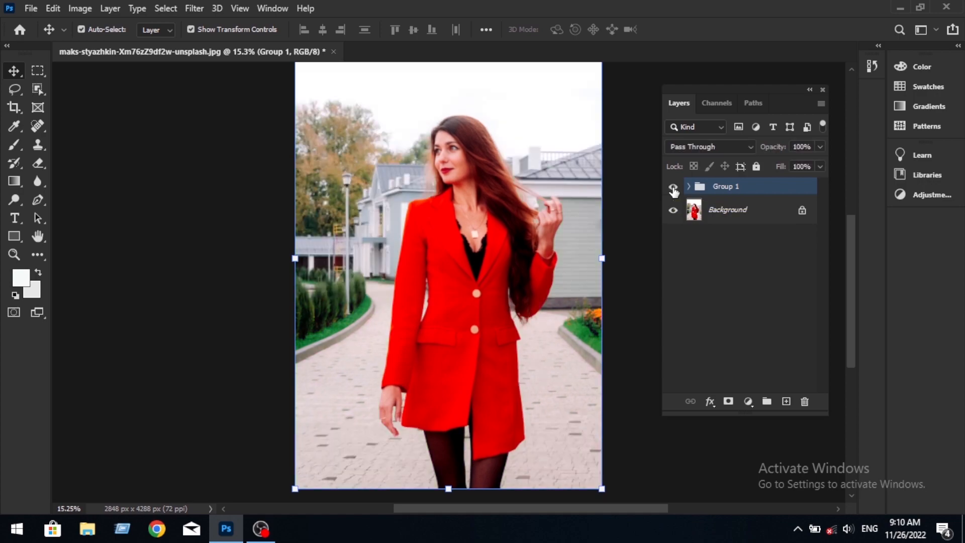
left_click(673, 187)
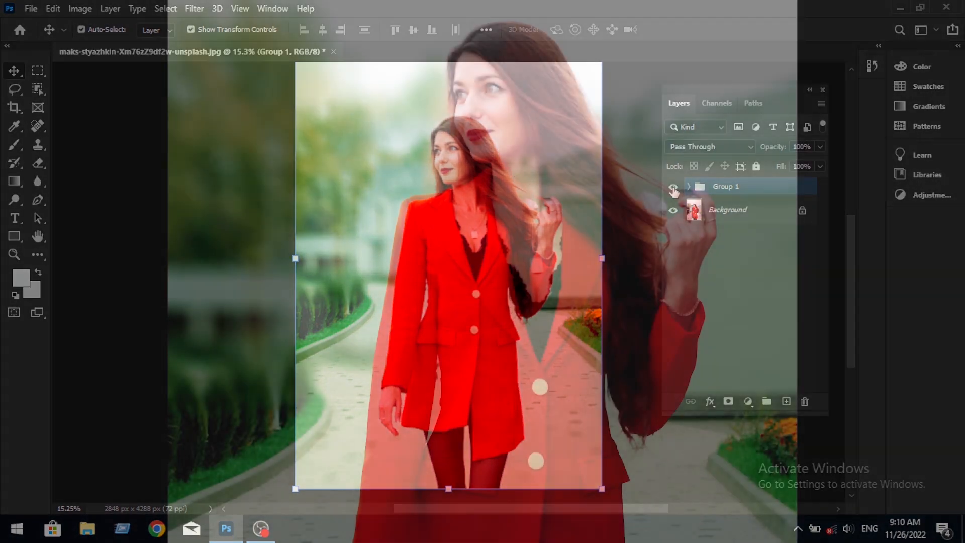